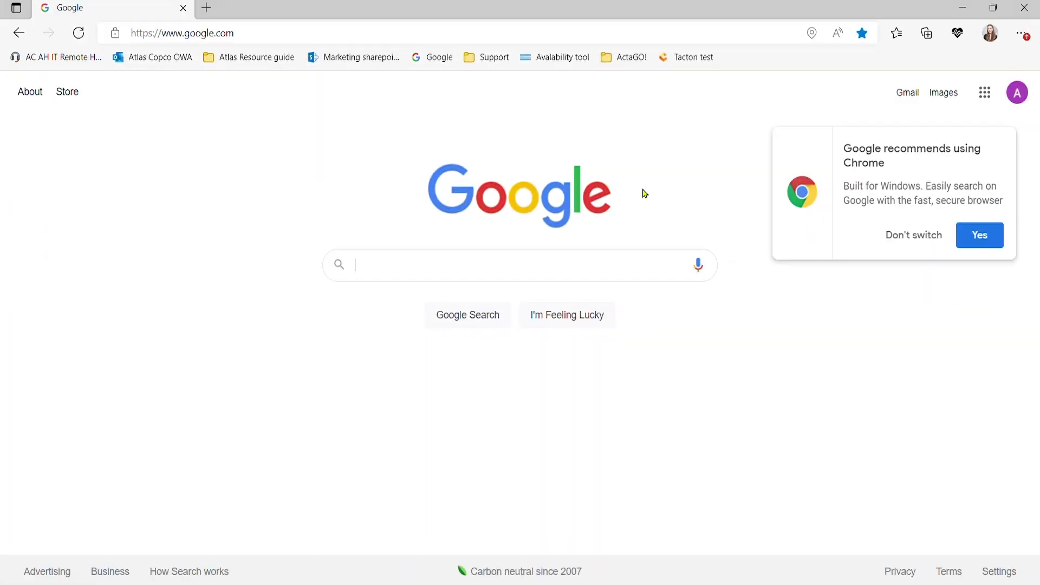
Load the wrench's web interface at 169.254.1.1 in Edge and open the Integrated Controller Tool page
{"action": "left_click", "coordinate": [454, 35]}
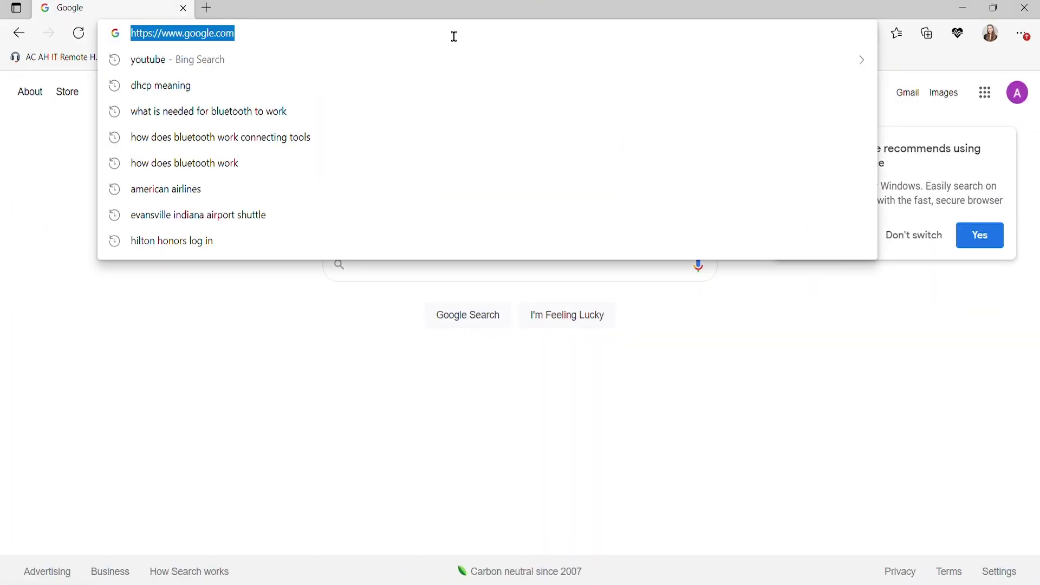
{"action": "type", "text": "16"}
{"action": "key", "text": "Return"}
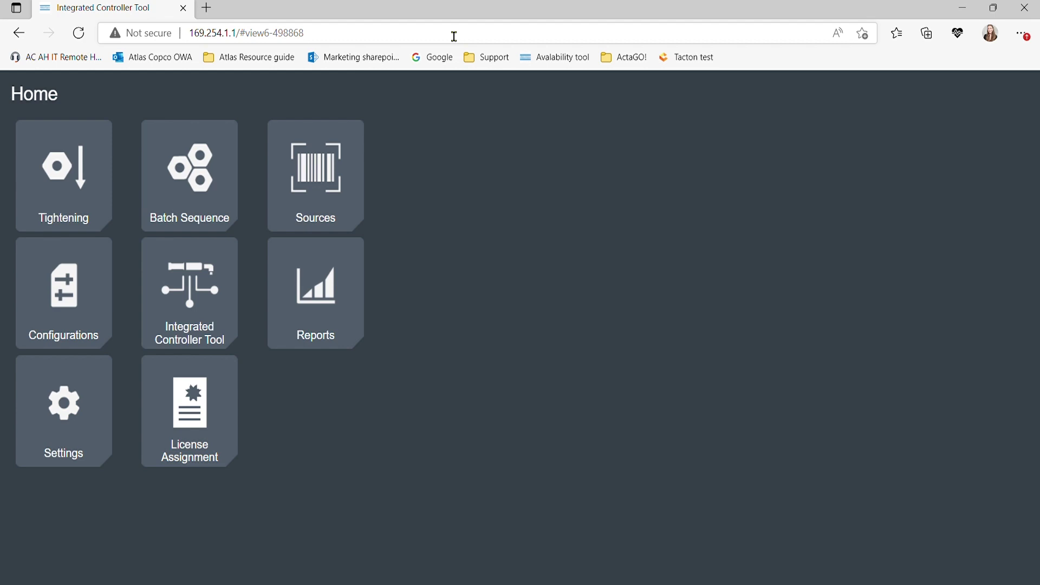
{"action": "left_click", "coordinate": [193, 302]}
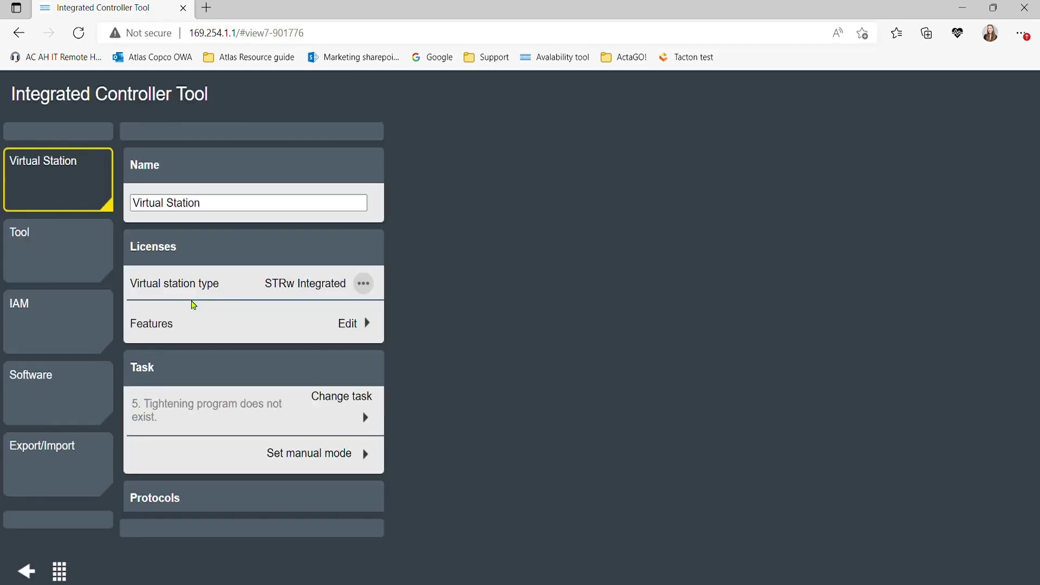
View the STRW 3.8.1.15264 software version on the Software tab, then go back Home
{"action": "left_click", "coordinate": [92, 391]}
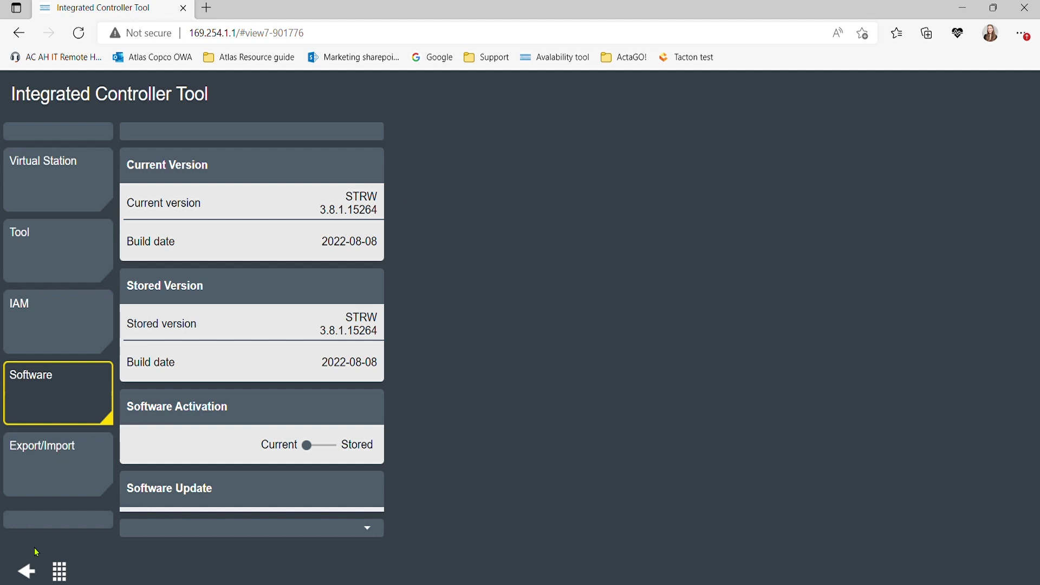
{"action": "left_click", "coordinate": [58, 566]}
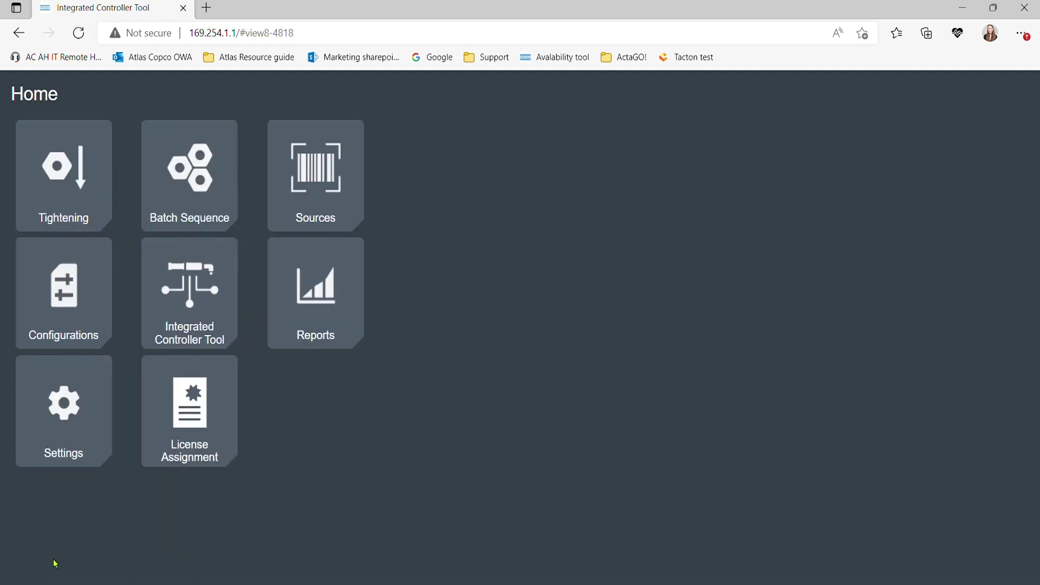
Add a new tightening-mode program, number 6, in the Tightening Multistep library
{"action": "left_click", "coordinate": [81, 207]}
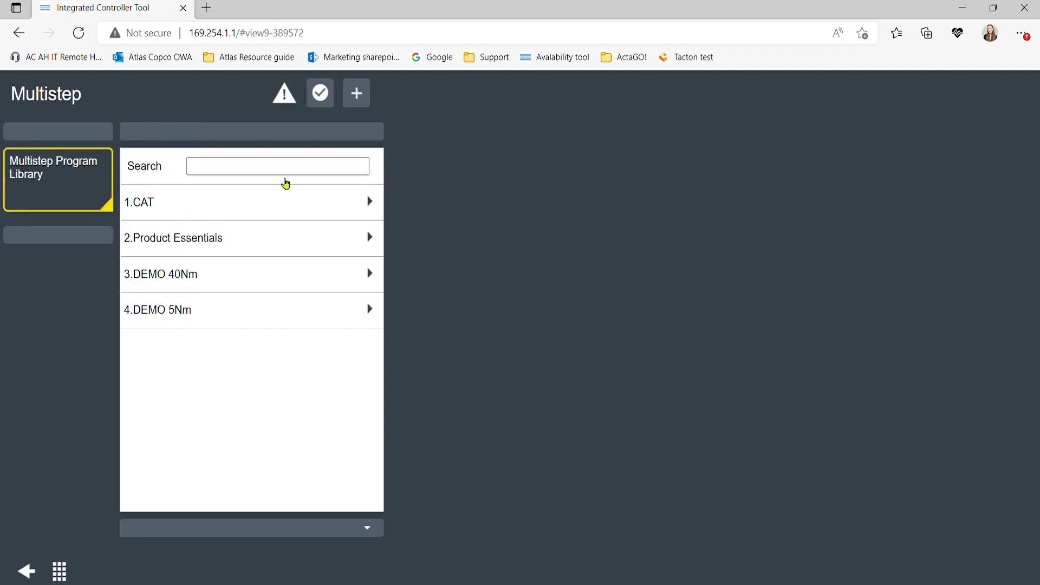
{"action": "left_click", "coordinate": [363, 95]}
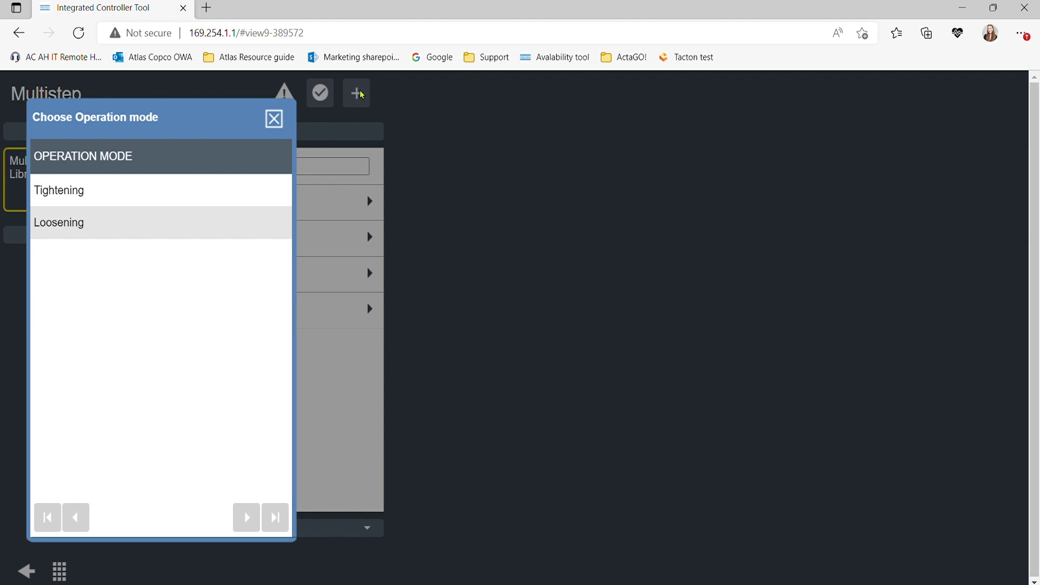
{"action": "left_click", "coordinate": [181, 201]}
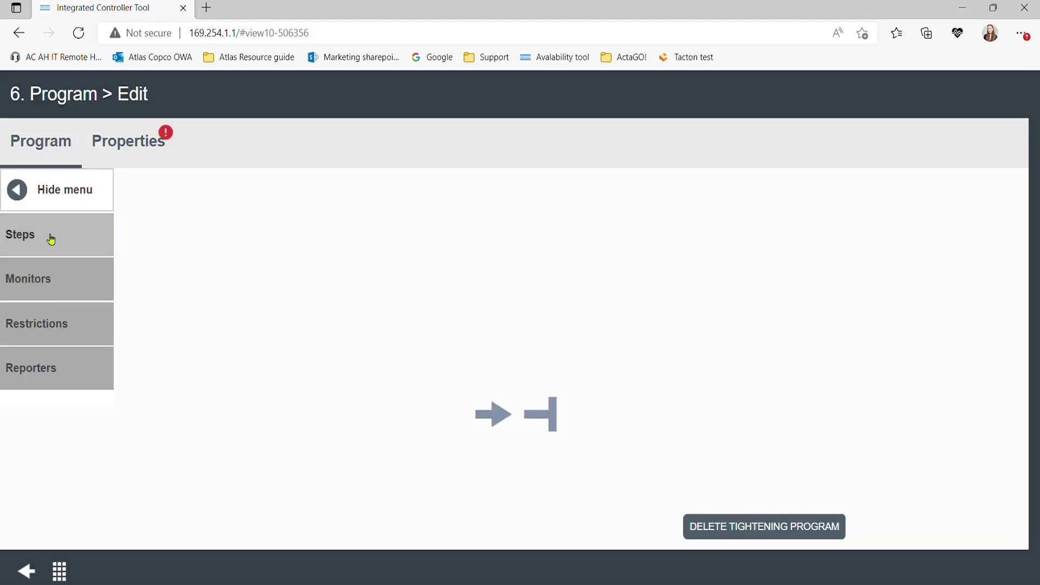
Drag a Manual Tighten to Torque (TM) step between program 6's start and end arrows
{"action": "left_click", "coordinate": [52, 240]}
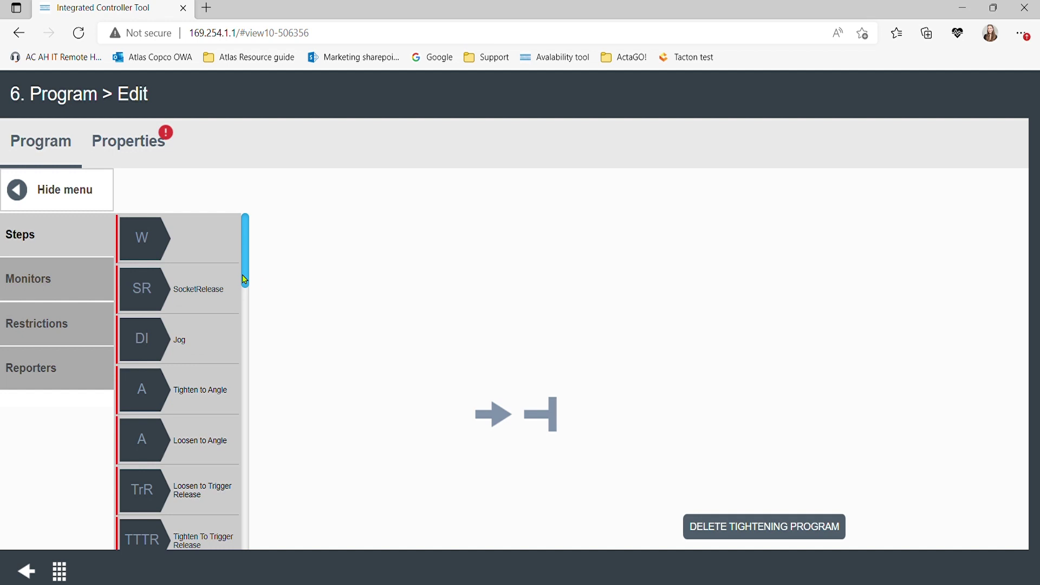
{"action": "left_click_drag", "start_coordinate": [245, 280], "coordinate": [242, 507]}
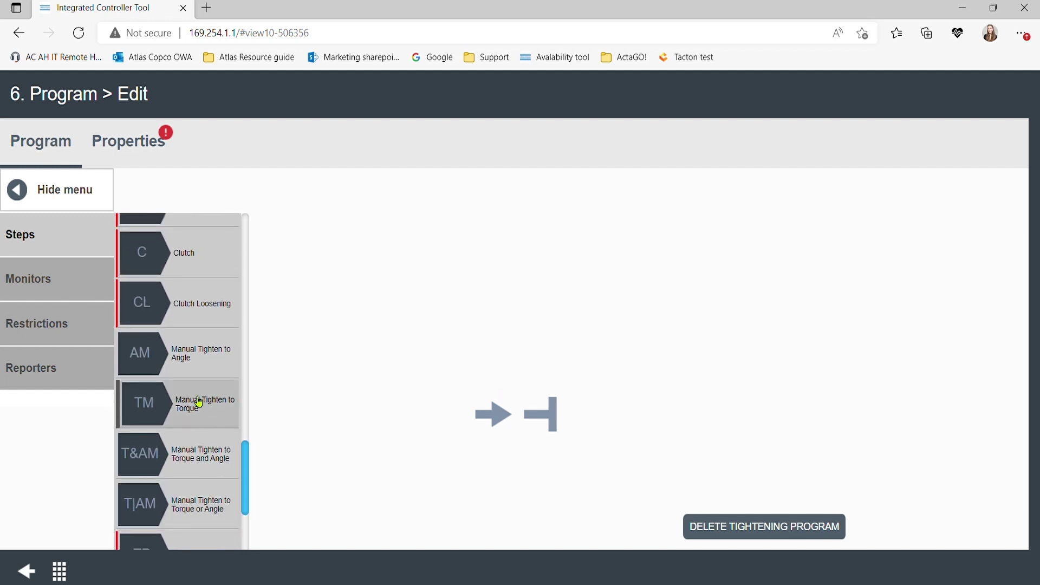
{"action": "left_click_drag", "start_coordinate": [199, 402], "coordinate": [587, 412]}
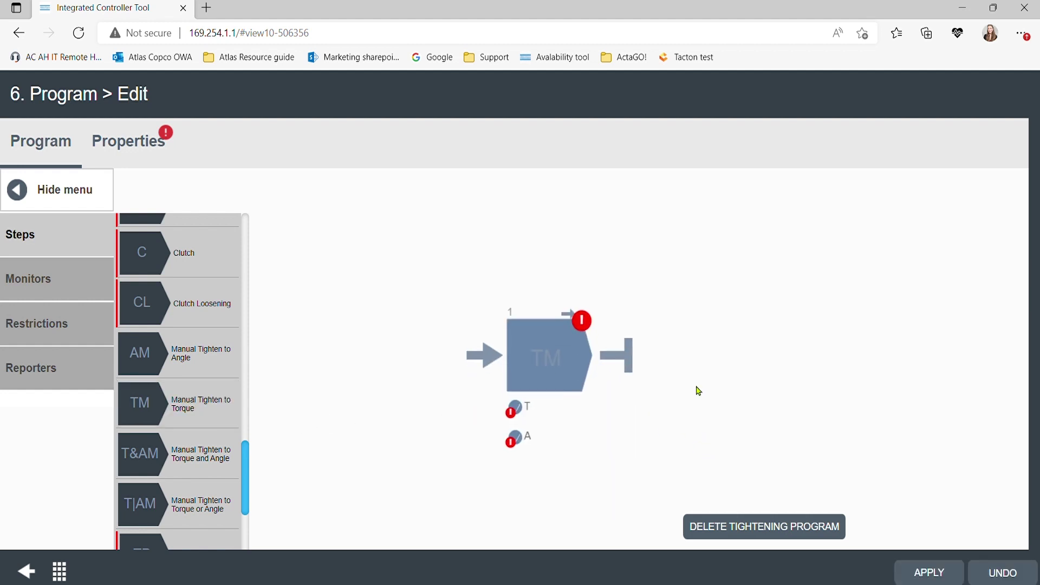
Name the step 'Int. Cont. Demo' with 13 Nm target torque and 11–15 Nm torque limits
{"action": "left_click", "coordinate": [550, 342]}
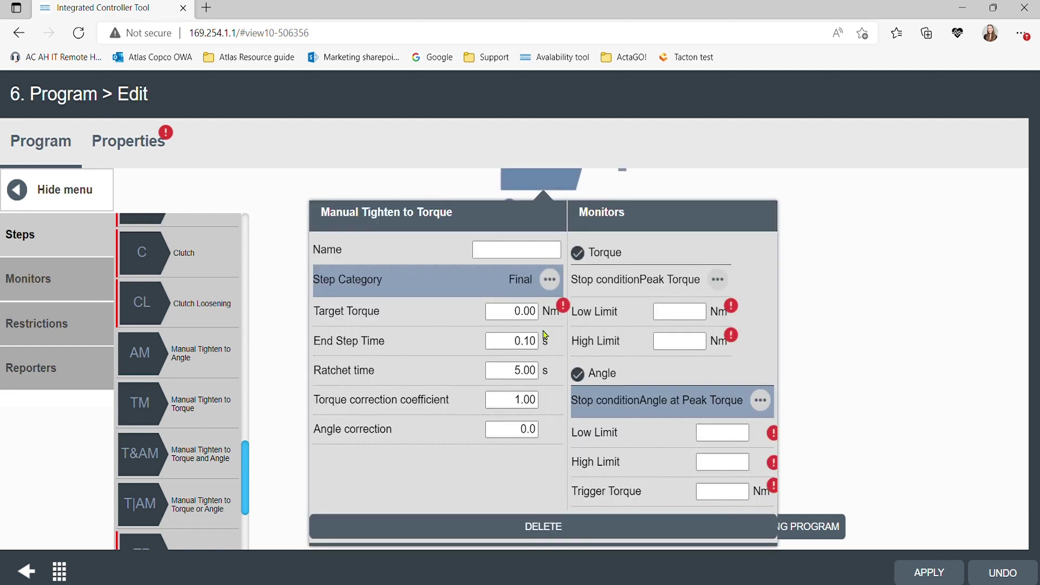
{"action": "left_click", "coordinate": [507, 255]}
{"action": "type", "text": "Int. Cont. Demo"}
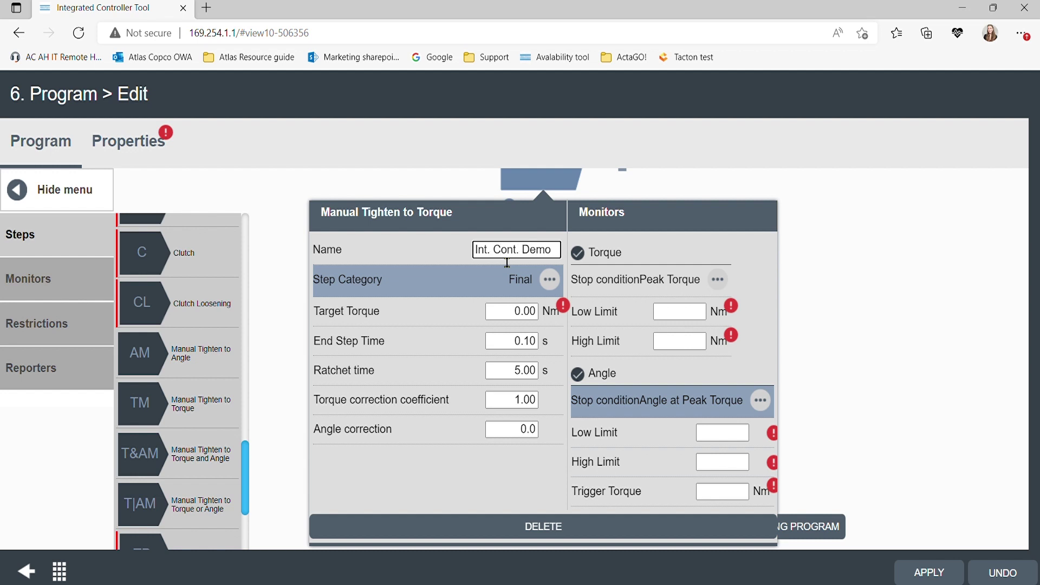
{"action": "left_click", "coordinate": [531, 317]}
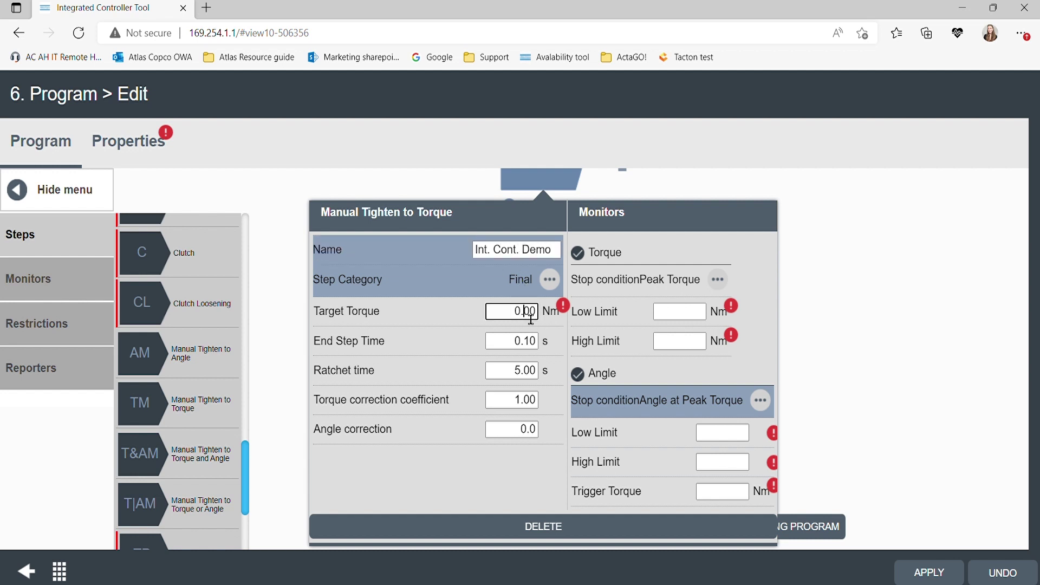
{"action": "key", "text": "BackSpace"}
{"action": "type", "text": "13"}
{"action": "left_click", "coordinate": [680, 318]}
{"action": "type", "text": "11"}
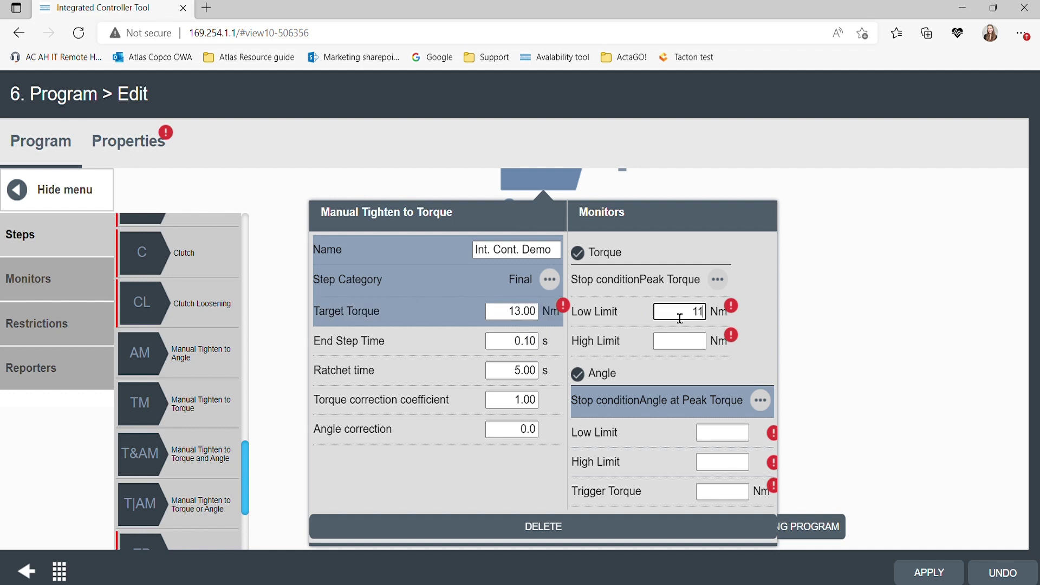
{"action": "left_click", "coordinate": [692, 351]}
{"action": "type", "text": "15"}
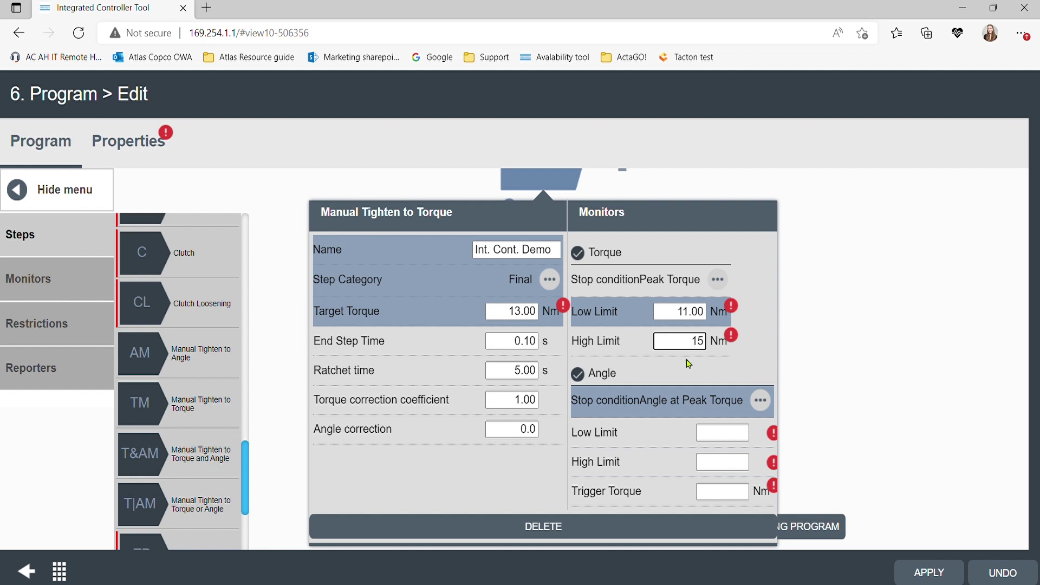
Set angle monitor limits of 0 to 1000 and a 10 Nm trigger torque
{"action": "left_click", "coordinate": [728, 444]}
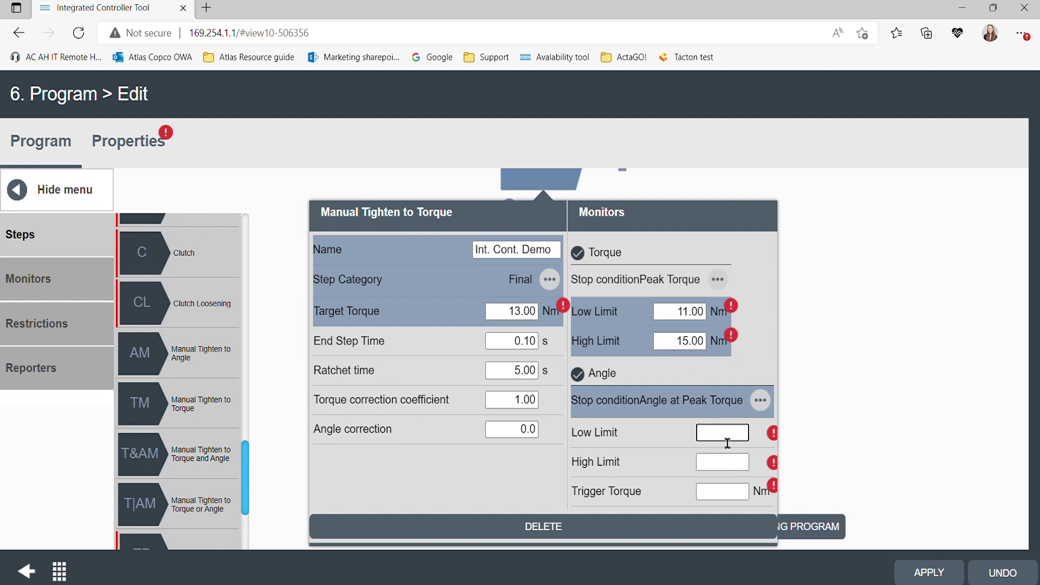
{"action": "type", "text": "0"}
{"action": "left_click", "coordinate": [738, 463]}
{"action": "type", "text": "1000"}
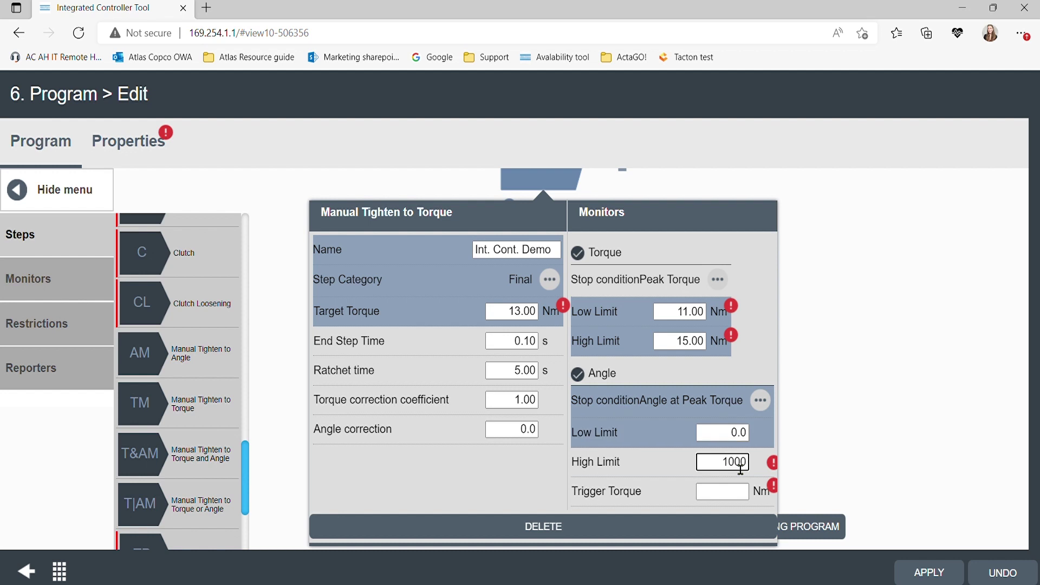
{"action": "left_click", "coordinate": [738, 492]}
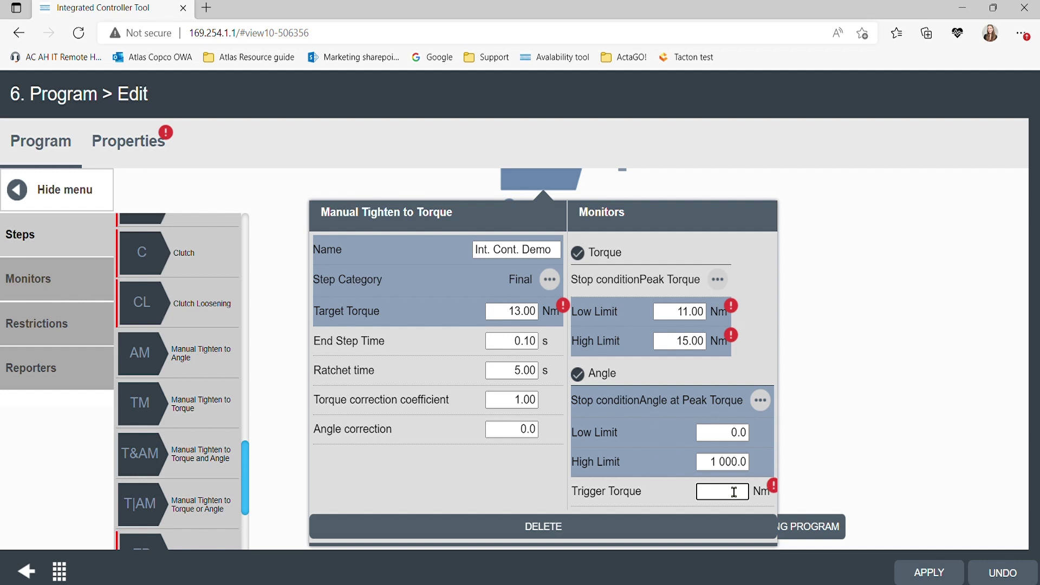
{"action": "type", "text": "10"}
{"action": "left_click", "coordinate": [849, 433]}
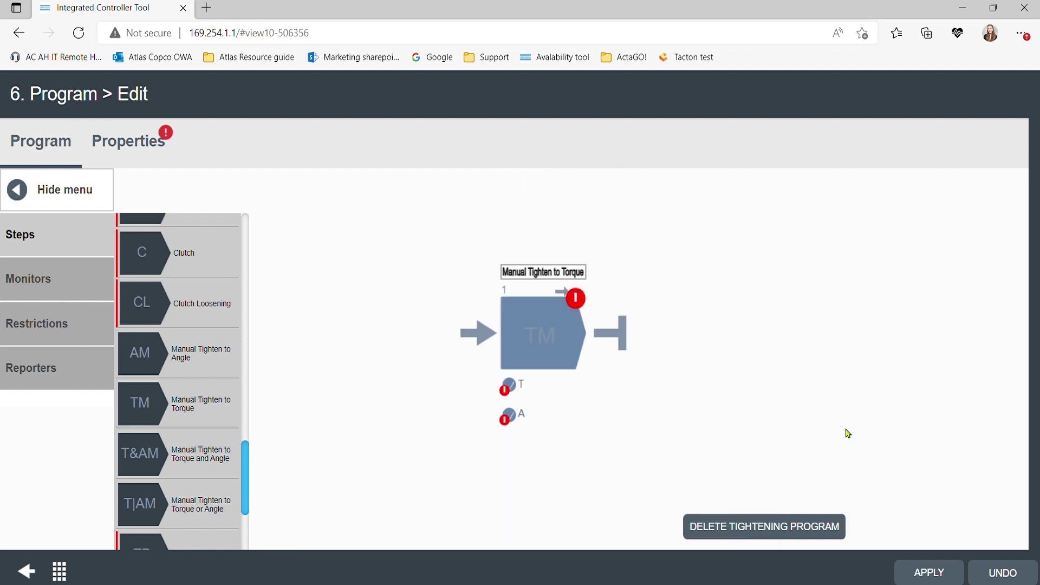
Rename program 6 to 'Int. Cont. DEMO' in its properties
{"action": "left_click", "coordinate": [152, 154]}
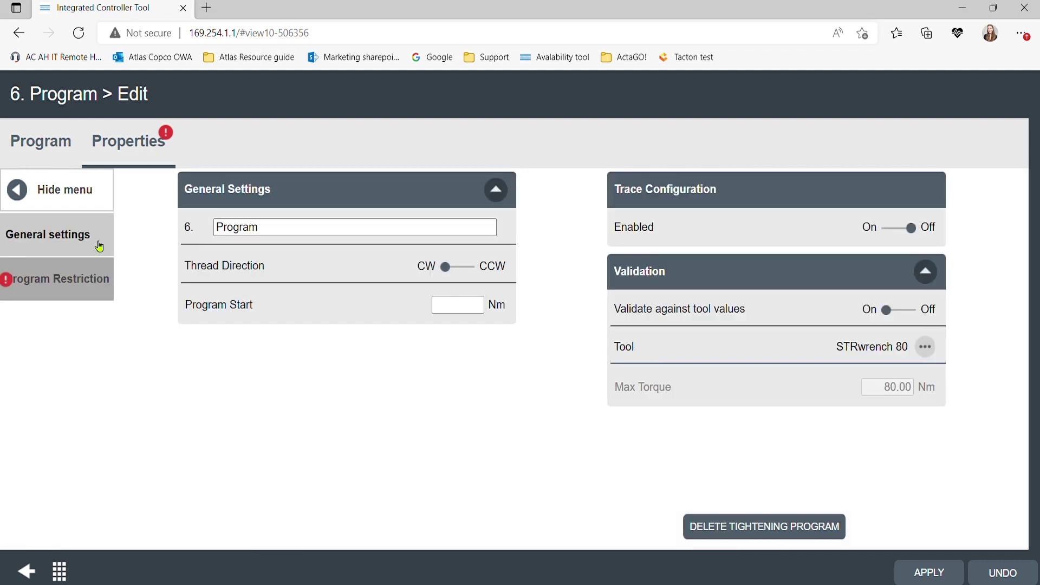
{"action": "double_click", "coordinate": [295, 234]}
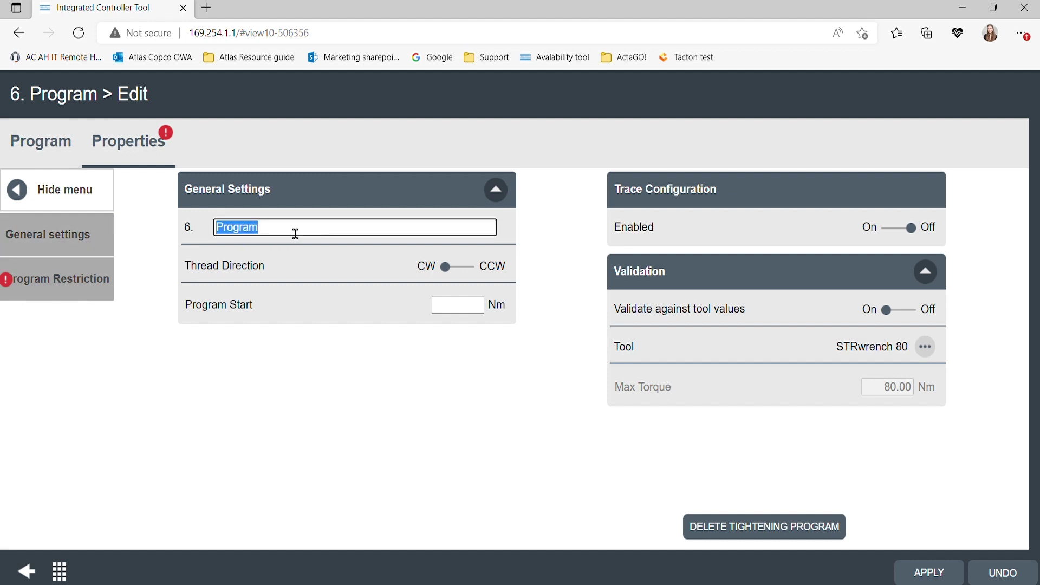
{"action": "key", "text": "BackSpace"}
{"action": "type", "text": "Int. Cont. DEMO"}
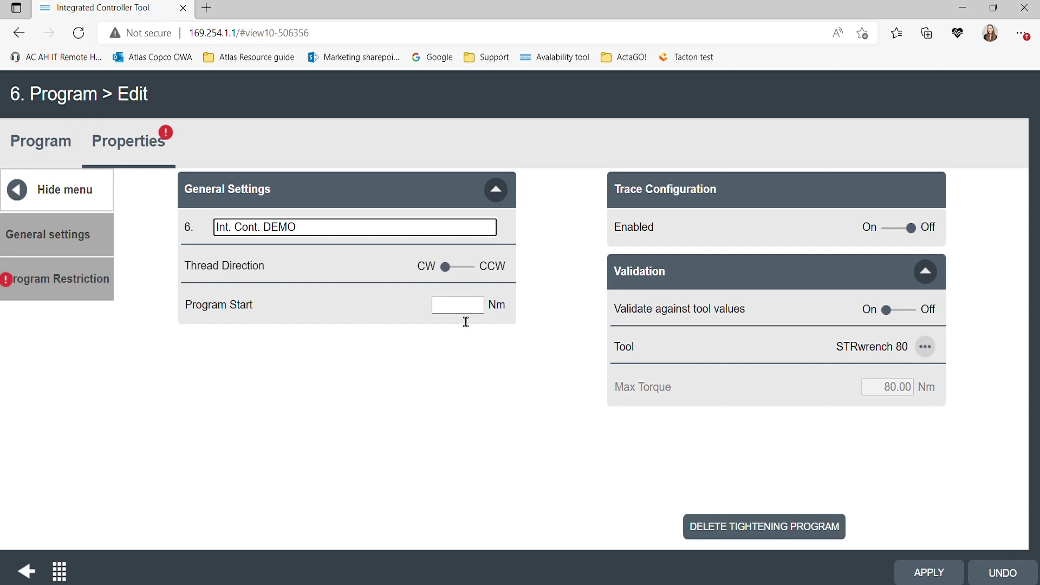
{"action": "left_click", "coordinate": [190, 333]}
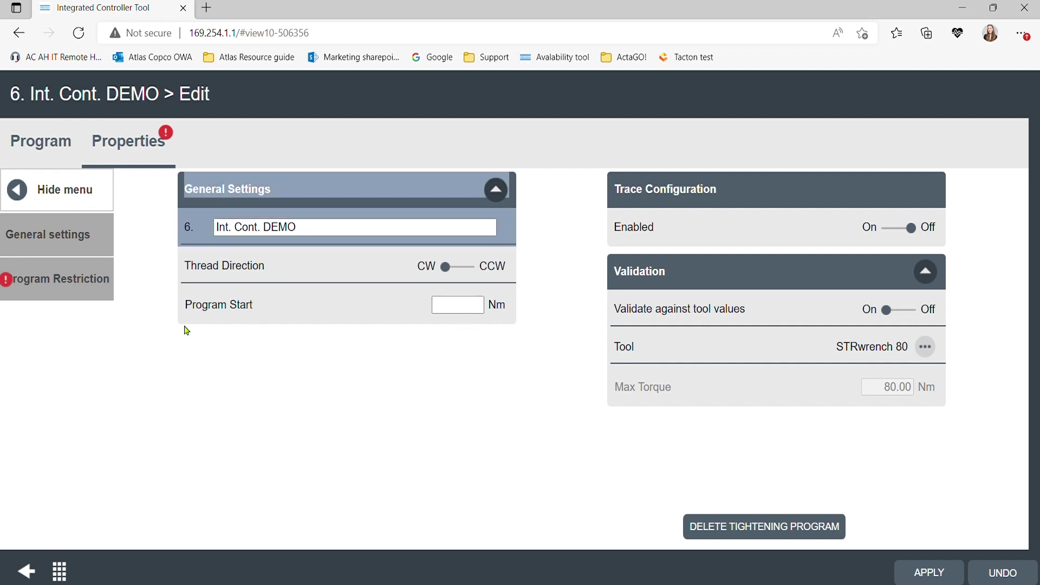
Set the Program Restriction Maximum Torque Limit to 80 Nm and apply the changes
{"action": "left_click", "coordinate": [97, 279]}
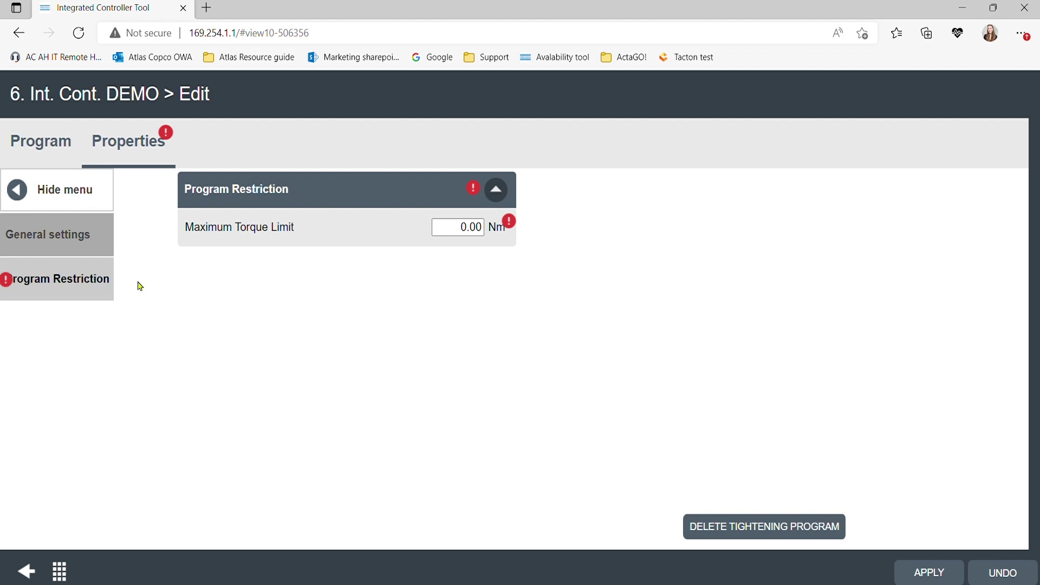
{"action": "left_click", "coordinate": [473, 234]}
{"action": "key", "text": "BackSpace"}
{"action": "type", "text": "80"}
{"action": "left_click", "coordinate": [490, 282]}
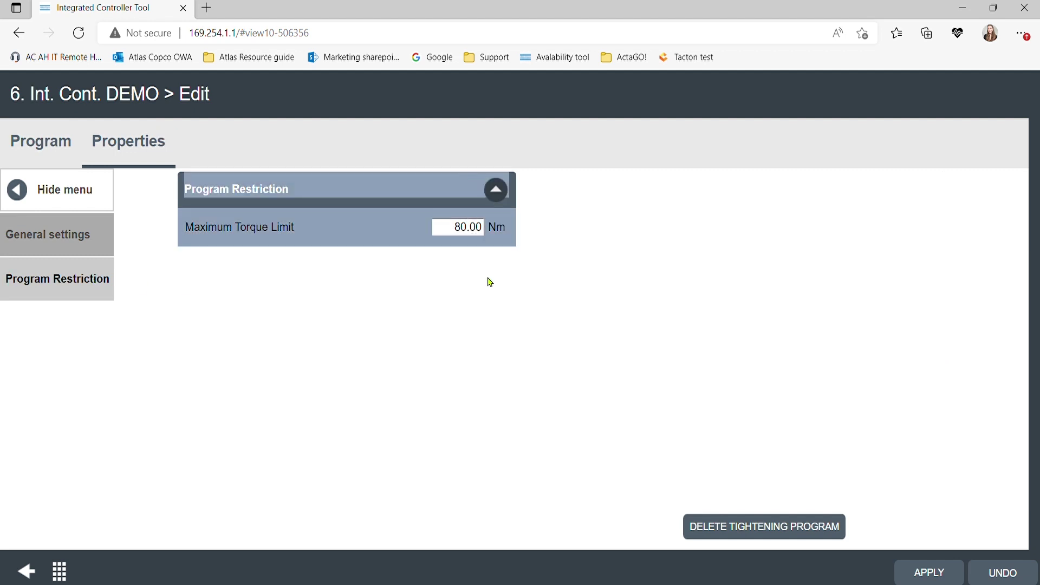
{"action": "left_click", "coordinate": [930, 574]}
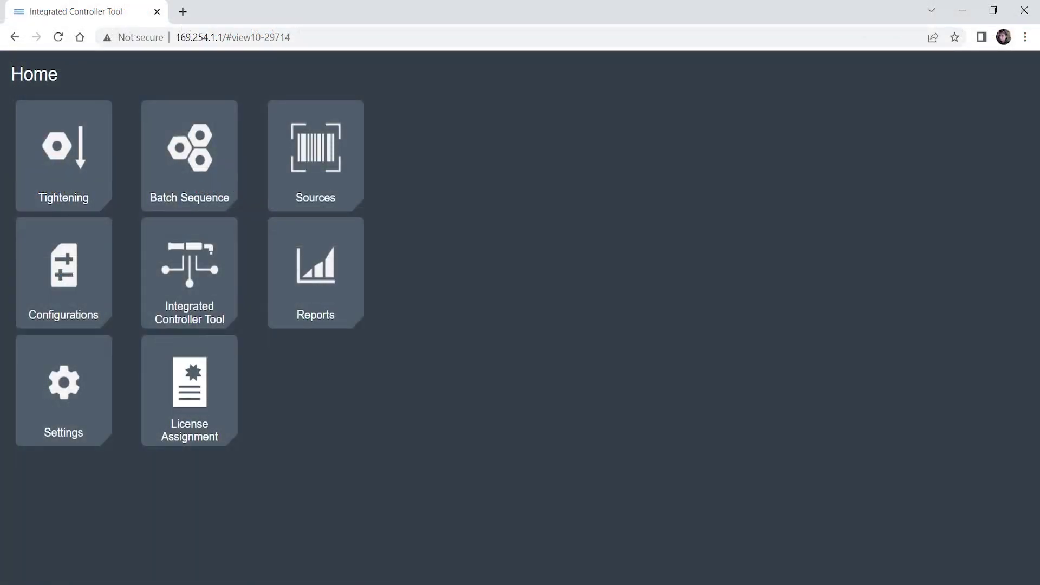
Open Demo config from Configurations for editing, ending on the Home page
{"action": "left_click", "coordinate": [64, 273]}
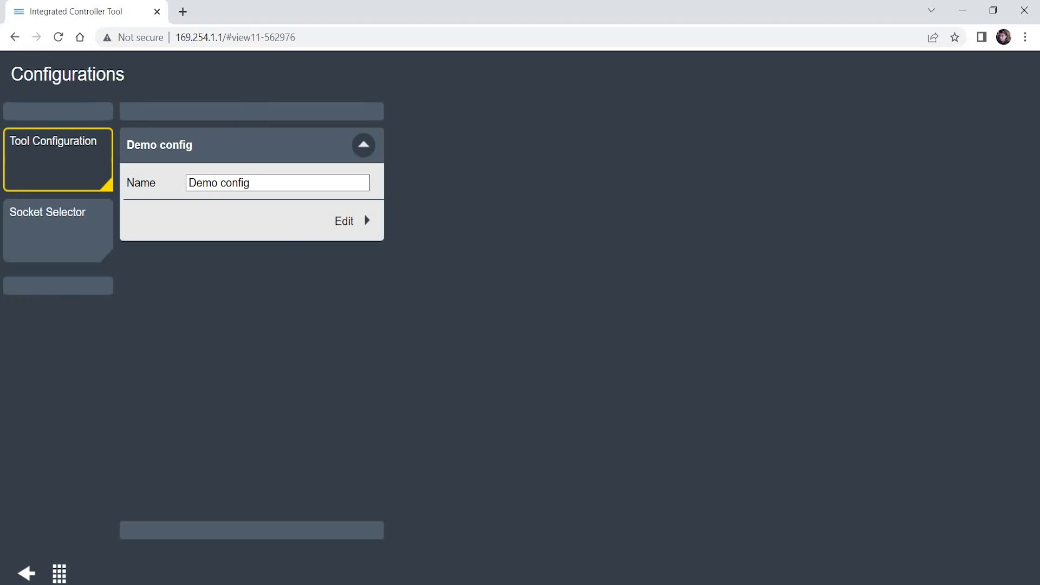
{"action": "left_click", "coordinate": [351, 220]}
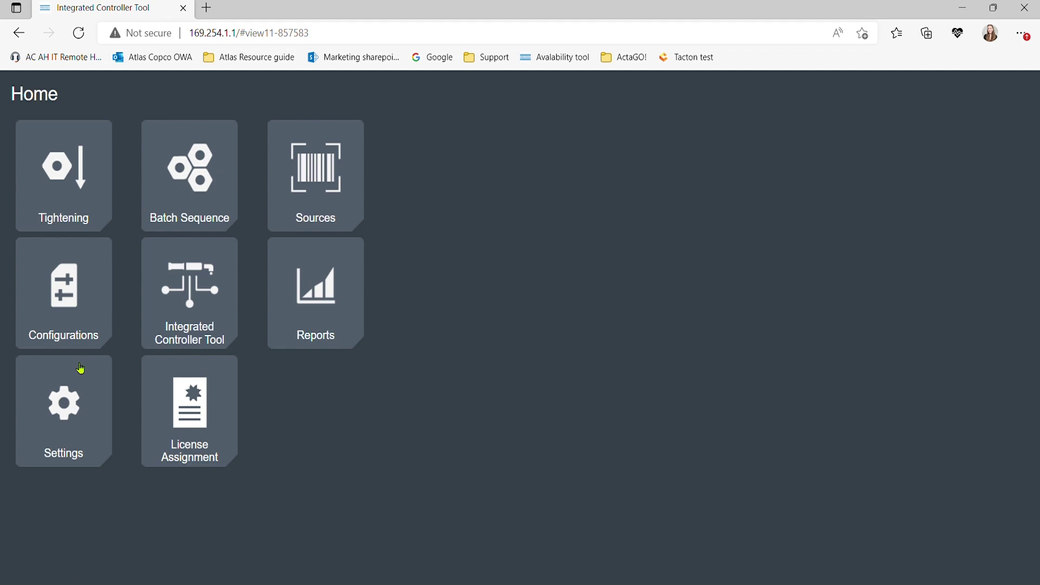
Show Virtual Station settings and review the license type options without changing them
{"action": "left_click", "coordinate": [178, 319]}
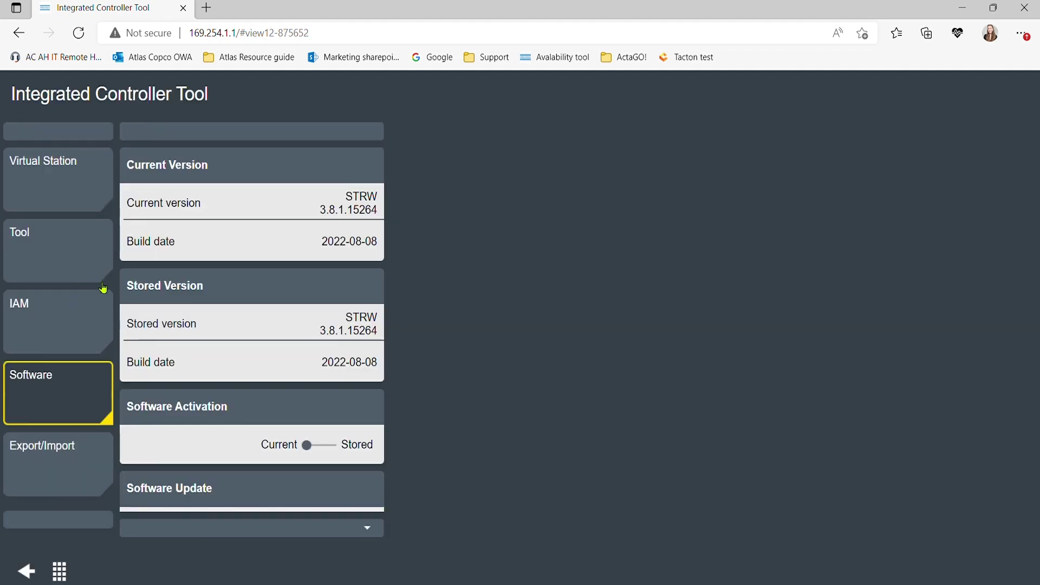
{"action": "left_click", "coordinate": [61, 154]}
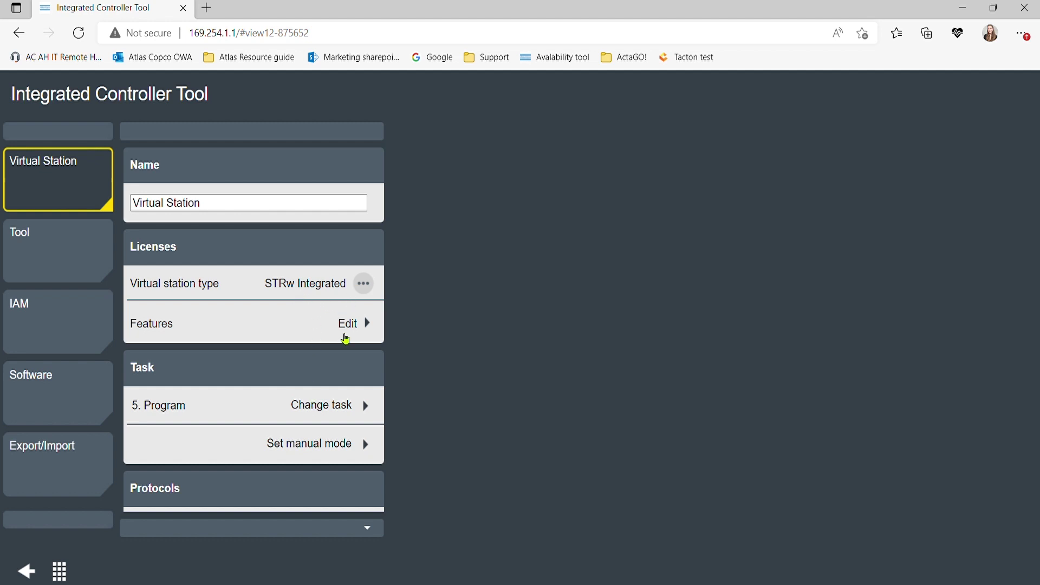
{"action": "left_click", "coordinate": [302, 280]}
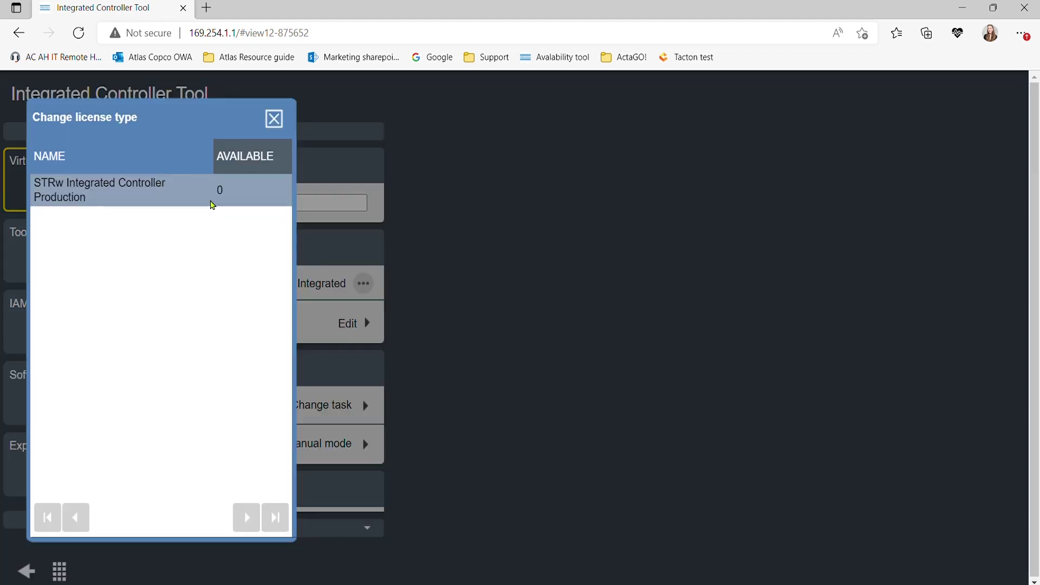
{"action": "left_click", "coordinate": [275, 119]}
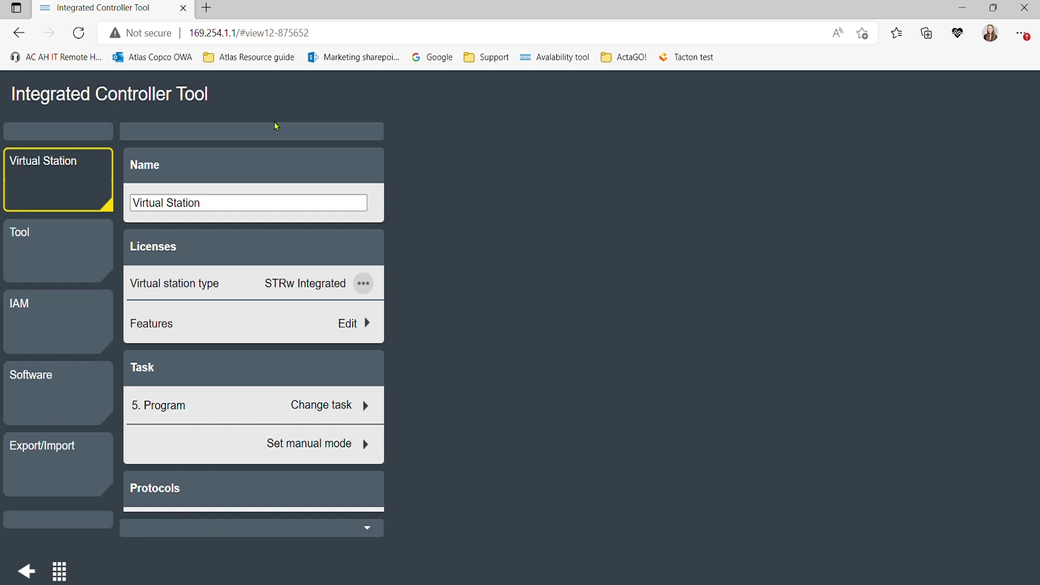
Replace task 5. Program with 6. Int. Cont. DEMO and apply
{"action": "left_click", "coordinate": [268, 411]}
{"action": "left_click", "coordinate": [99, 427]}
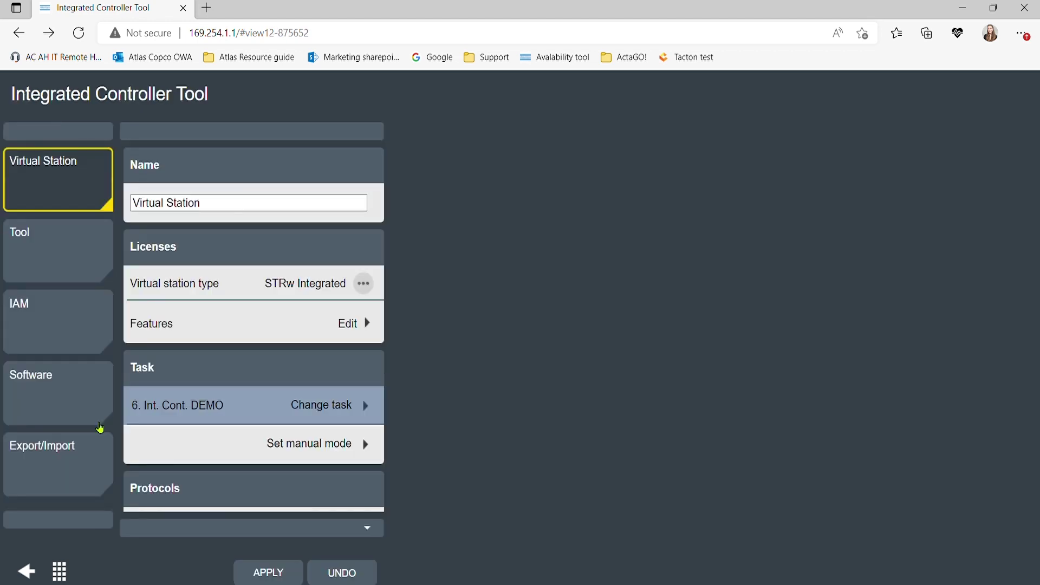
{"action": "left_click", "coordinate": [258, 572]}
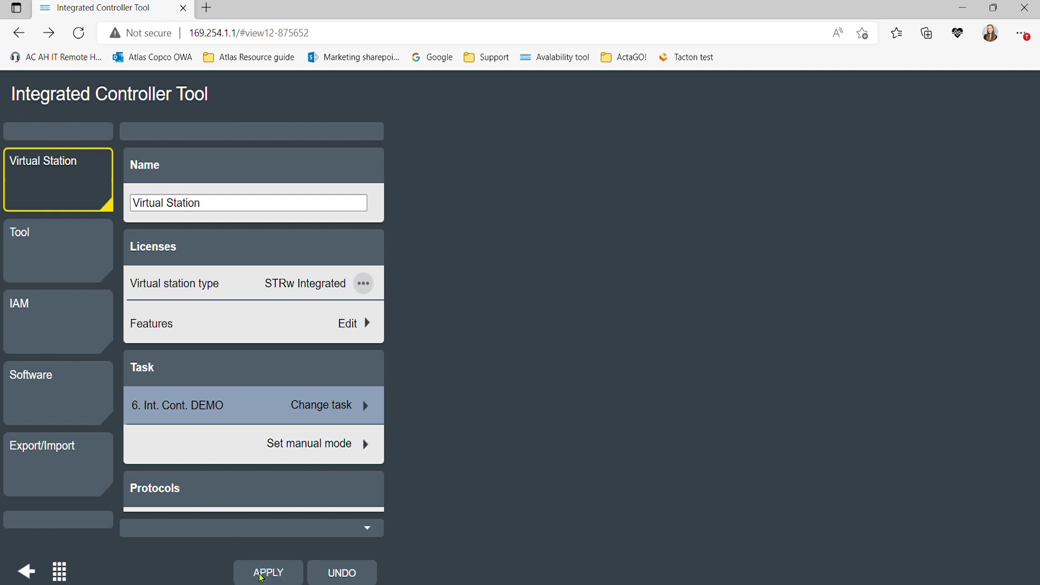